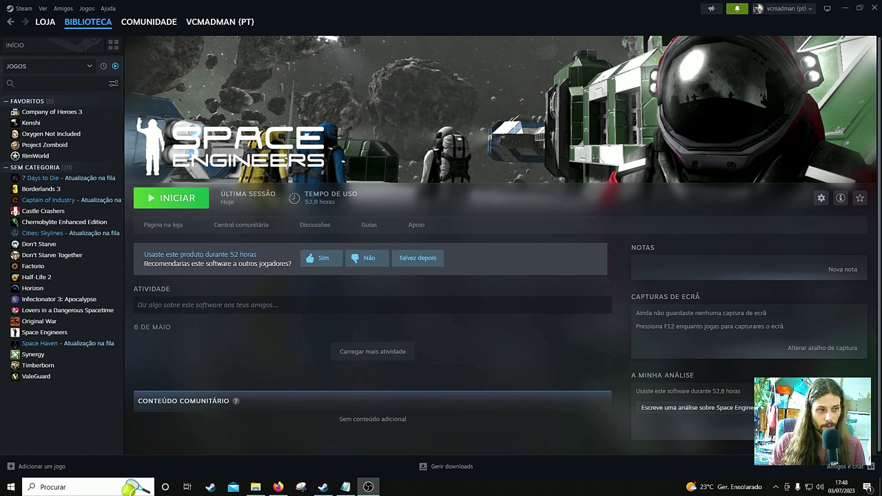
# Include tools alongside games in the library list so that Space Engineers Dedicated Server is listed
pyautogui.click(89, 66)
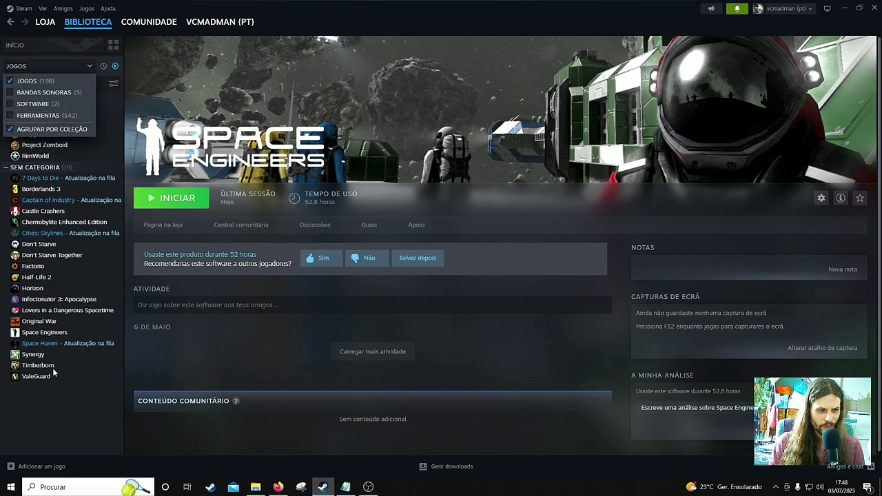
pyautogui.click(10, 116)
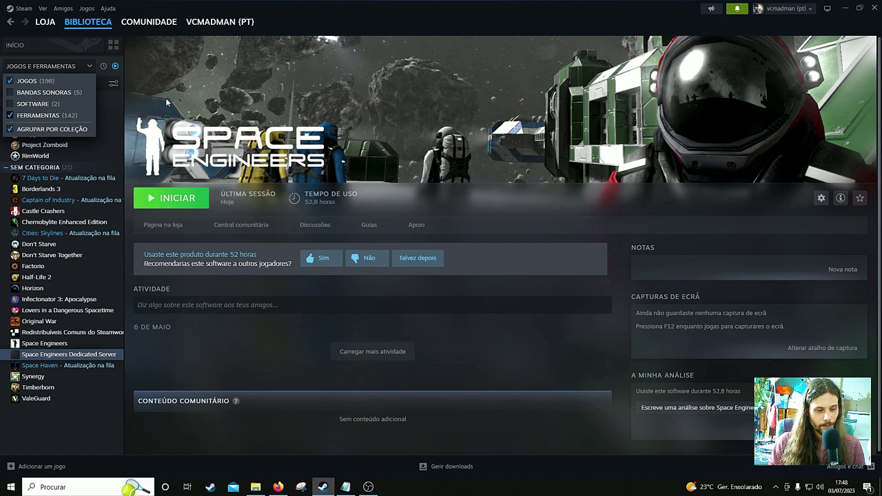
pyautogui.click(91, 66)
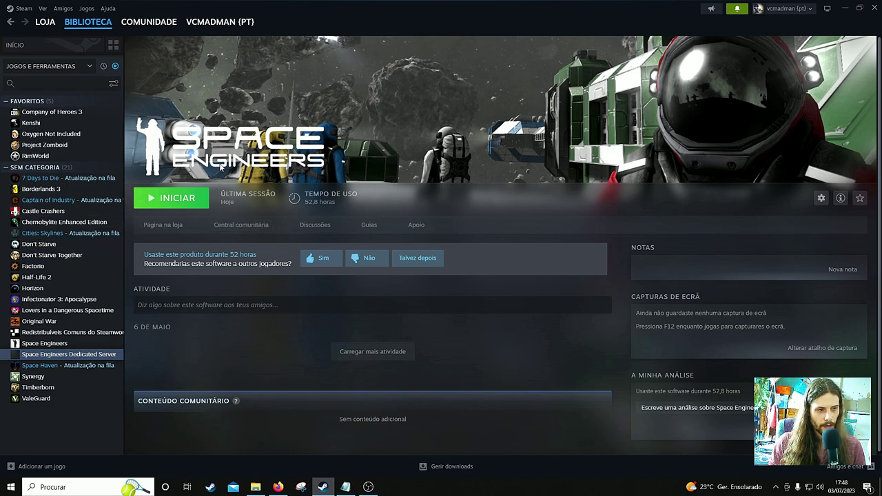
# Launch Space Engineers Dedicated Server with the Local / Console instance and choose a new game using the Earth Planet [Cross platform] scenario
pyautogui.click(166, 205)
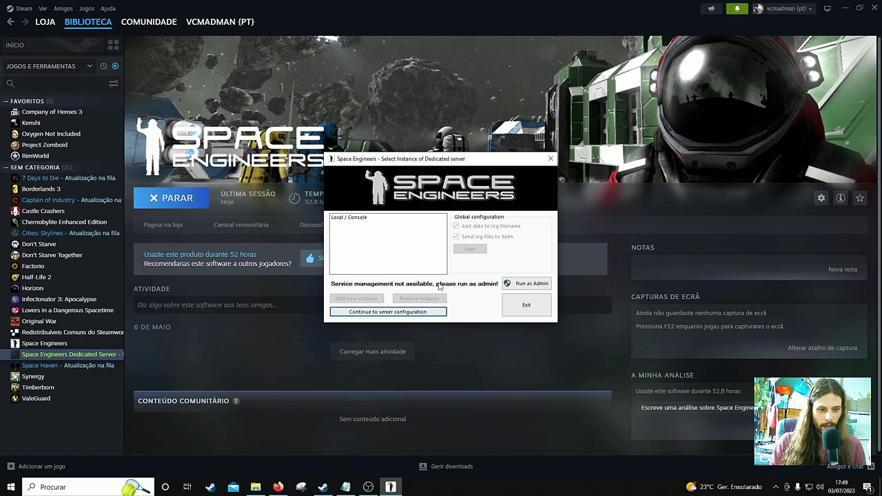
pyautogui.click(388, 312)
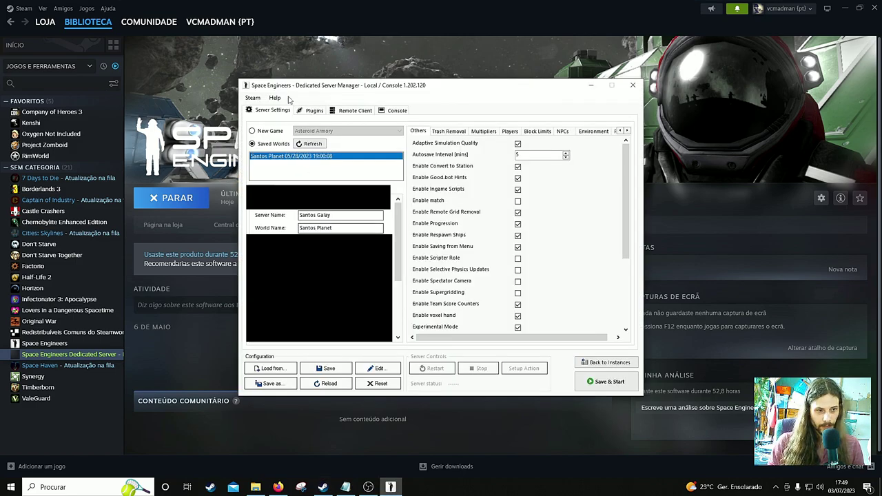
pyautogui.click(253, 131)
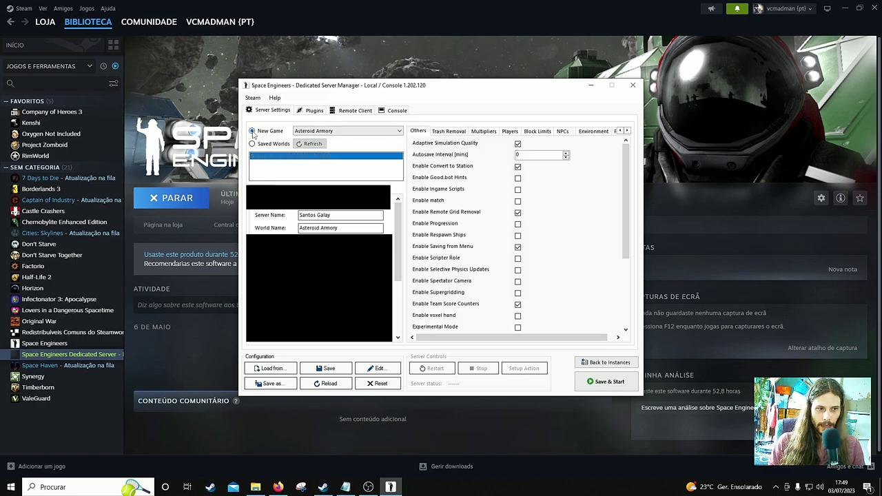
pyautogui.click(400, 131)
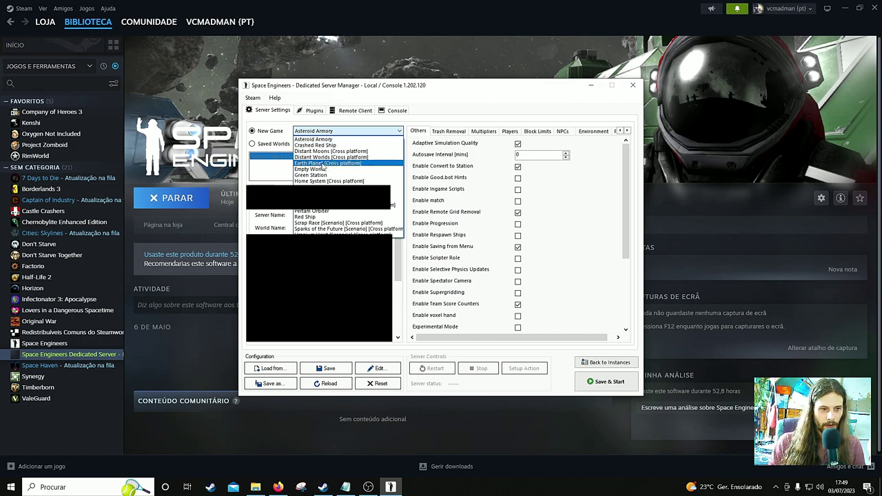
pyautogui.click(329, 163)
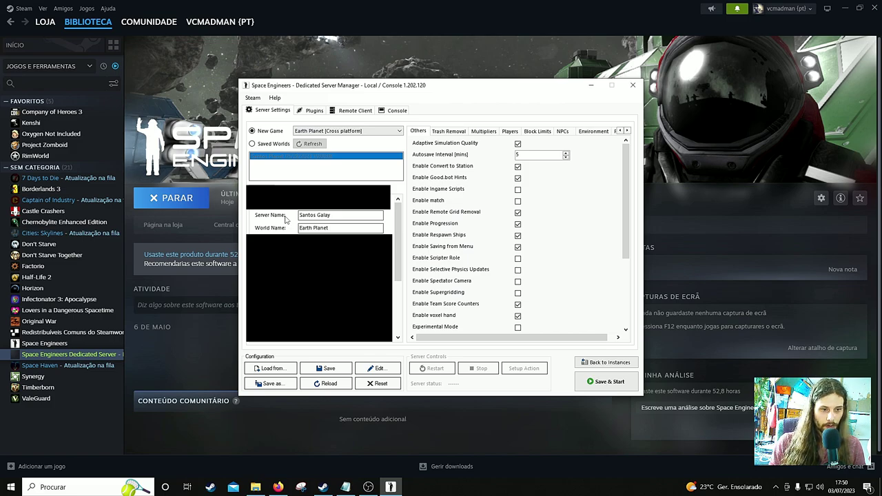
# Set the server's networking type to EOS
pyautogui.scroll(-3, 286, 219)
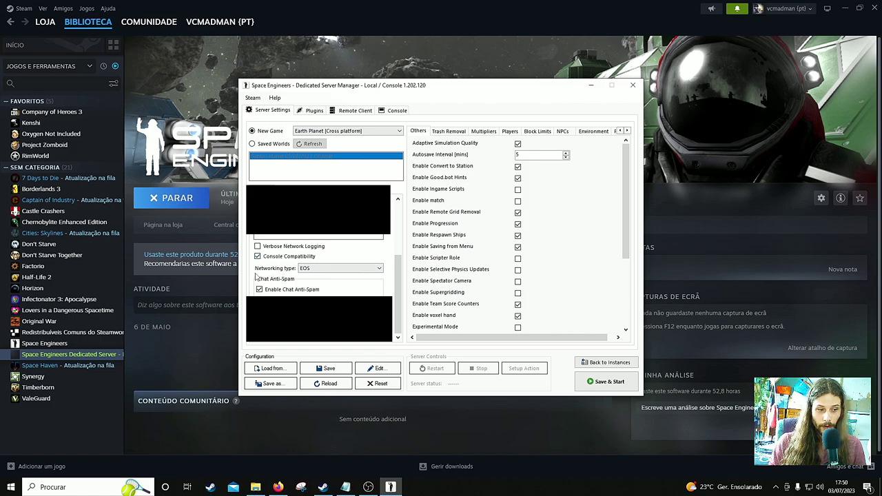
pyautogui.click(310, 270)
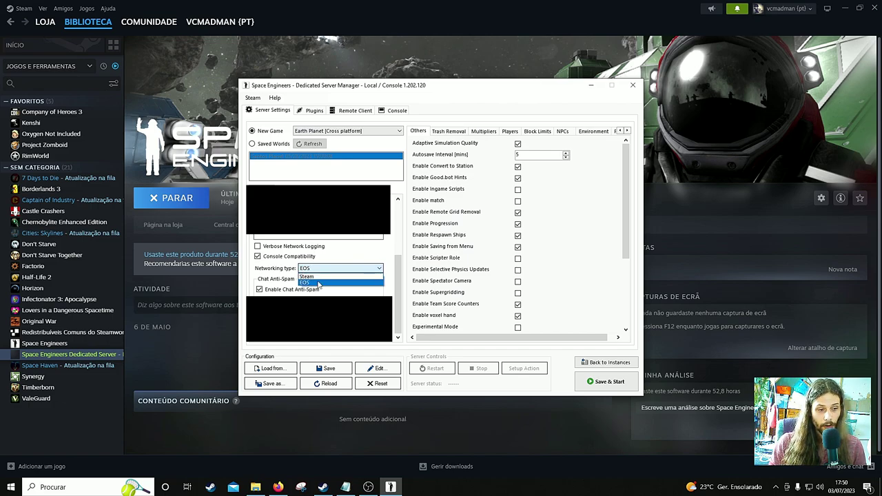
pyautogui.click(342, 284)
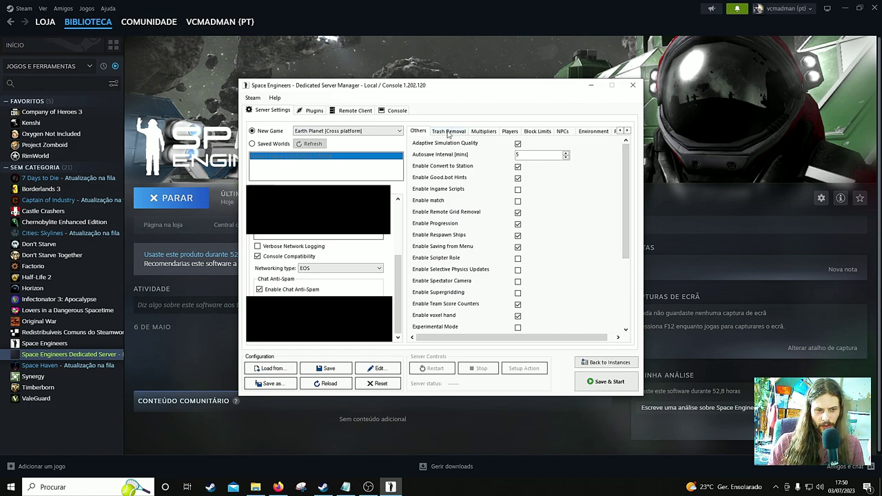
# Review the other world settings, then save the configuration and start the dedicated server
pyautogui.scroll(-2, 482, 241)
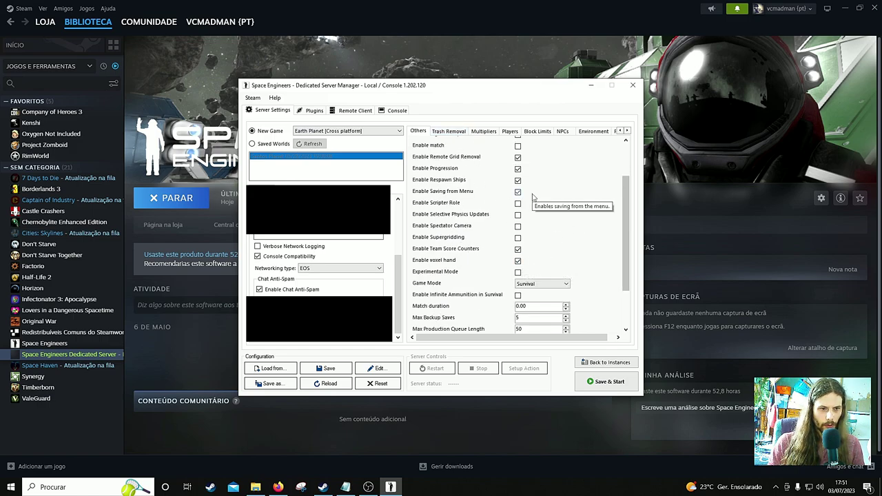
pyautogui.scroll(-2, 572, 207)
pyautogui.scroll(4, 620, 303)
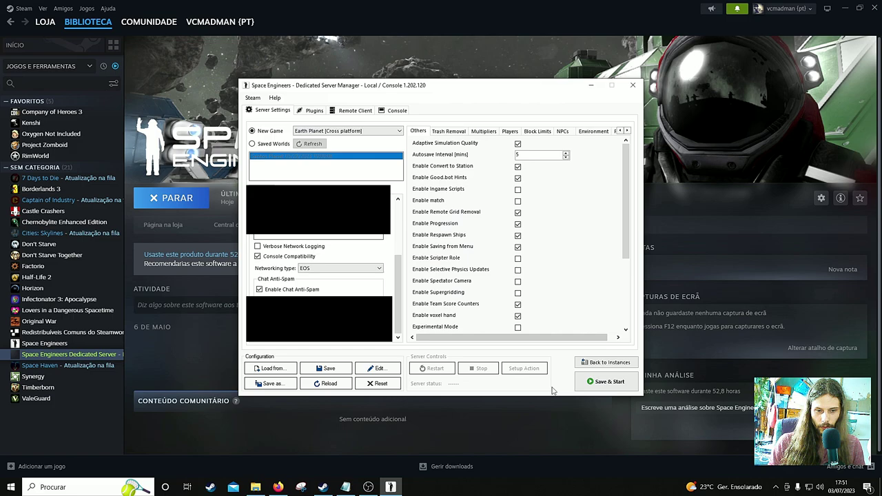
pyautogui.click(611, 383)
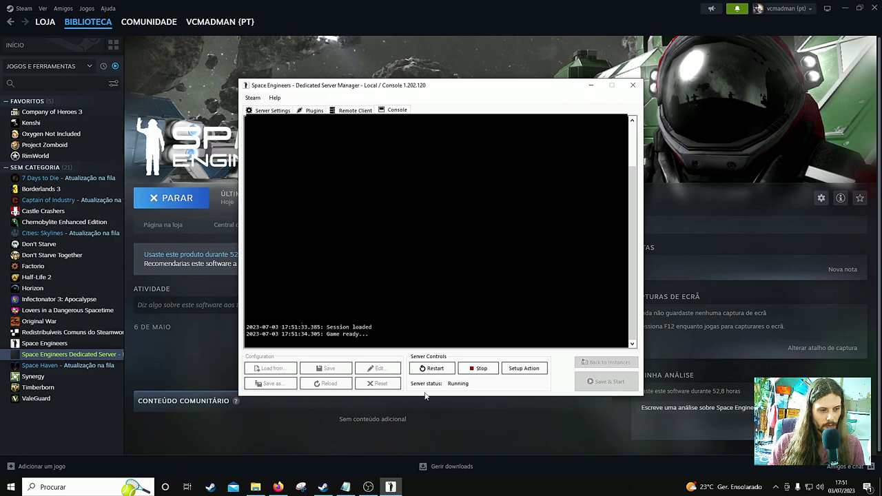
# Launch the Space Engineers game from the Steam library and open its list of joinable servers
pyautogui.click(72, 353)
pyautogui.click(183, 199)
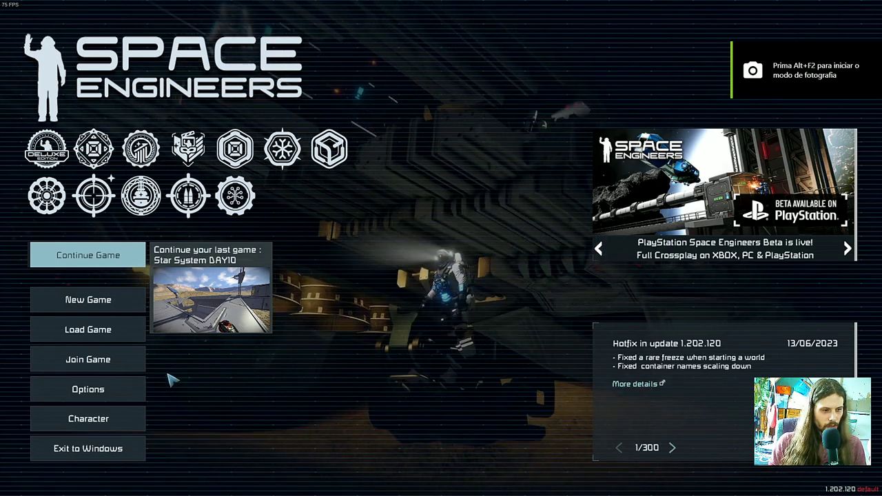
pyautogui.click(95, 361)
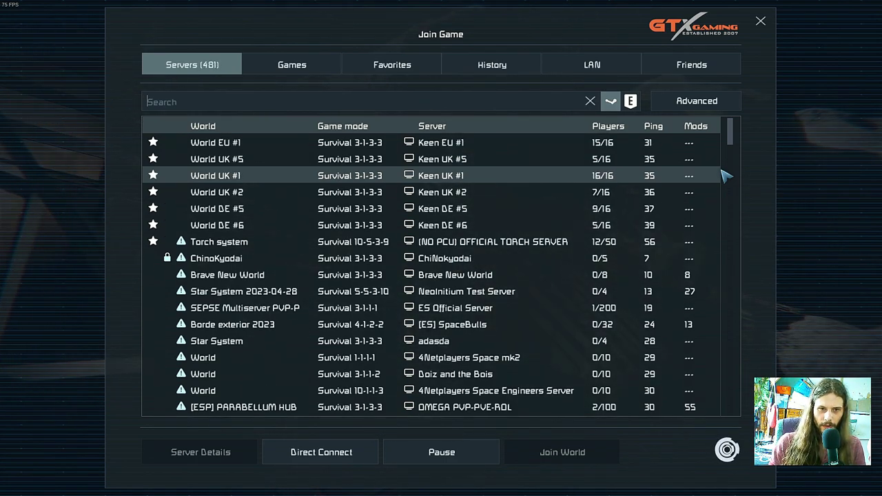
# Switch the server list to EOS servers and join the Earth Planet world from the favorites
pyautogui.click(631, 101)
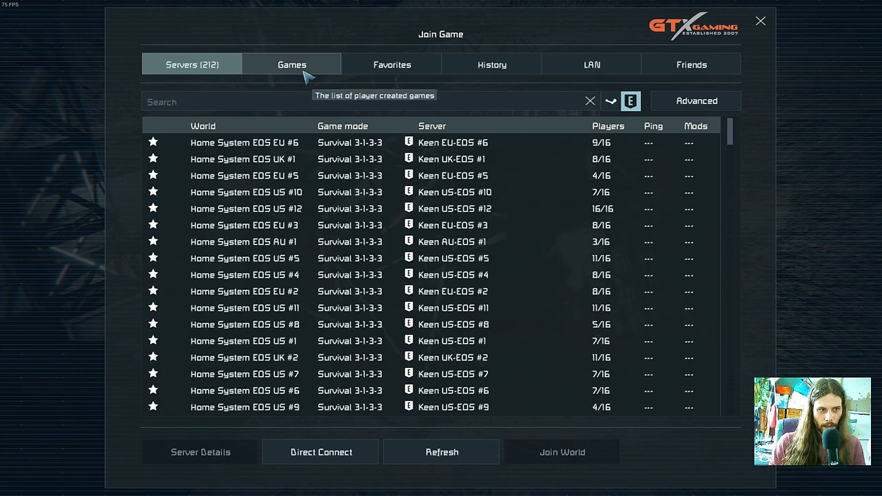
pyautogui.click(391, 69)
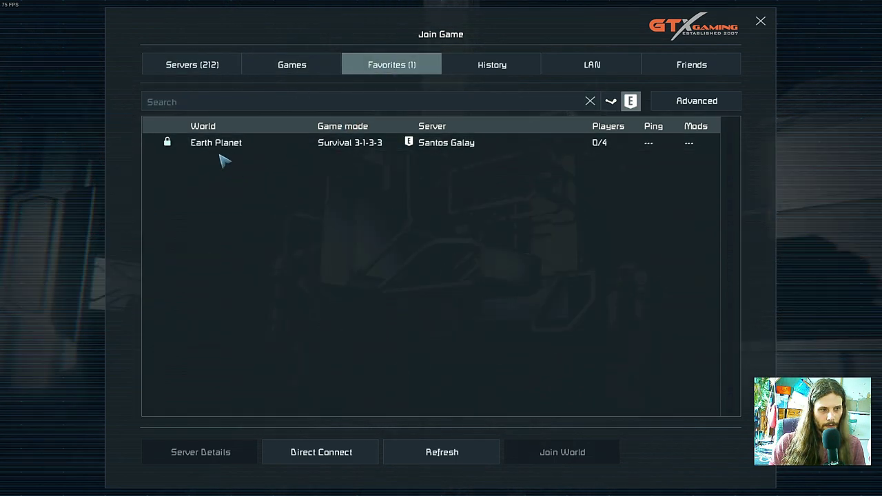
pyautogui.click(214, 146)
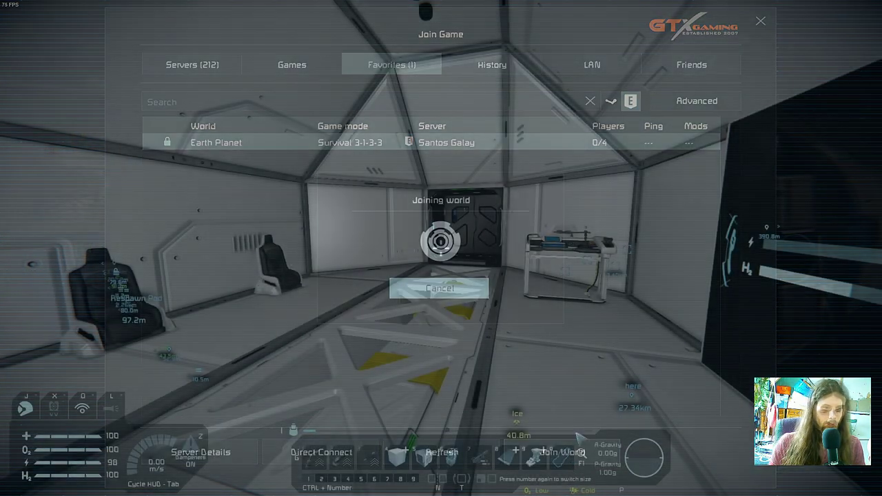
# Leave the room through the sliding door and travel to the Respawn Pod vehicle, stopping in front of its passenger seat
pyautogui.press('w')
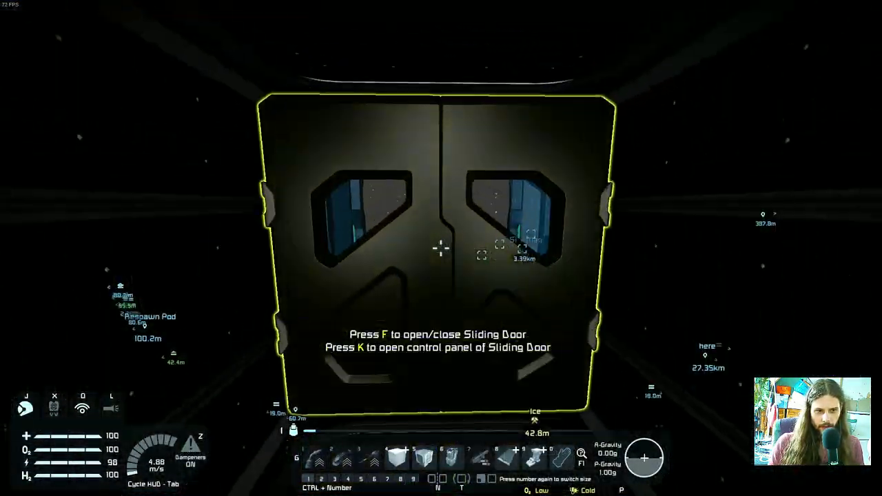
pyautogui.press('f')
pyautogui.press('w')
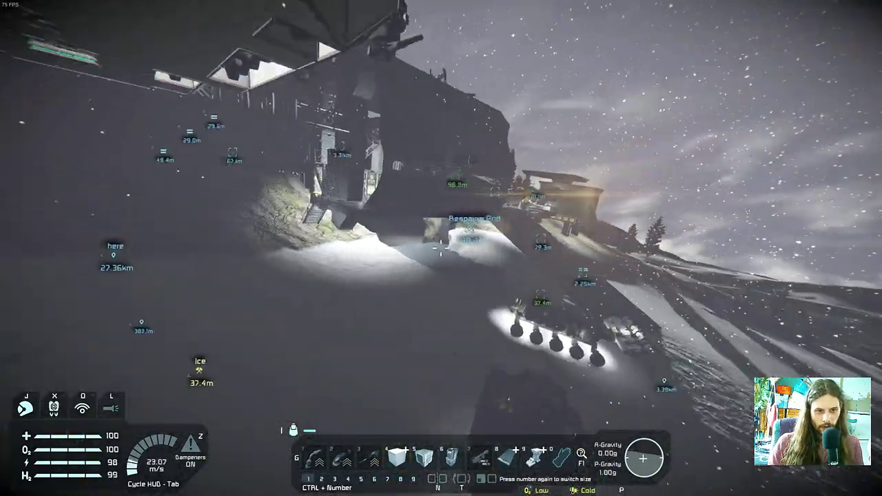
pyautogui.press('w')
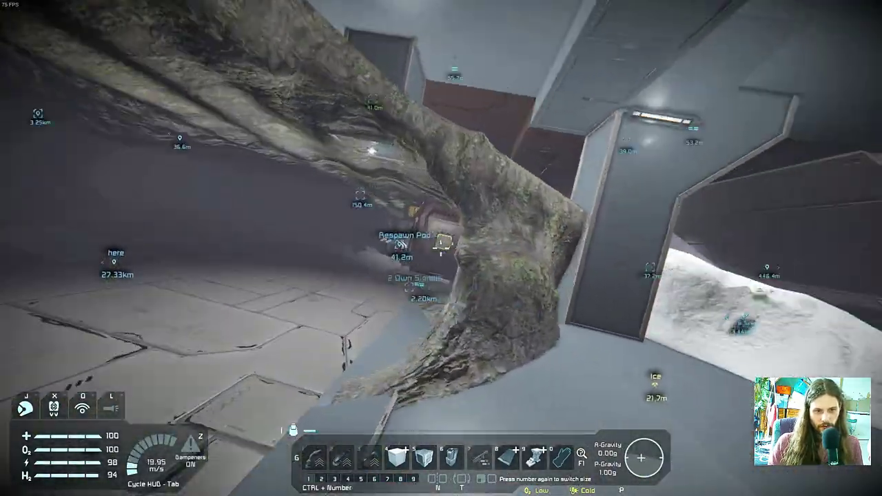
pyautogui.press('w')
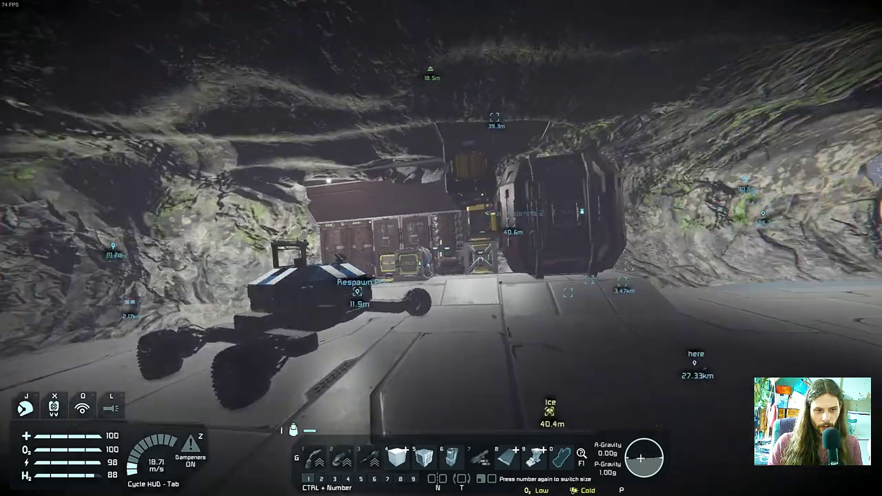
pyautogui.press('w')
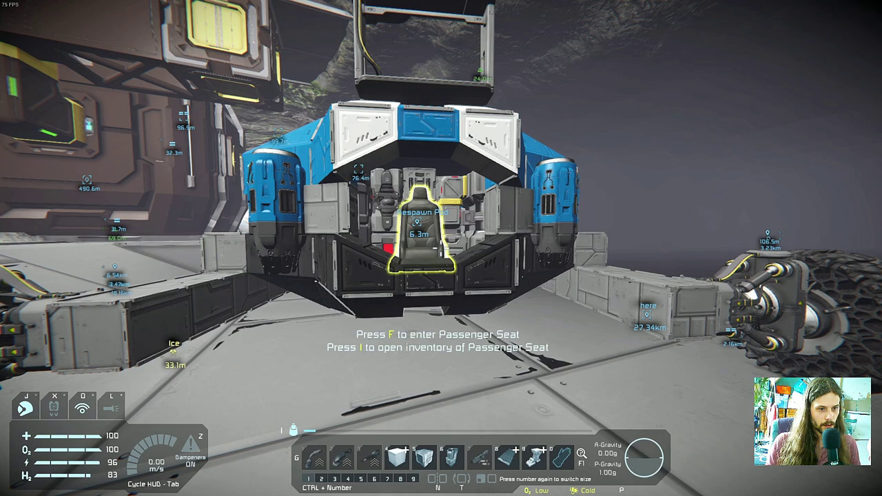
# Open the terminal from the passenger seat and examine the members of the santos faction
pyautogui.press('i')
pyautogui.click(566, 80)
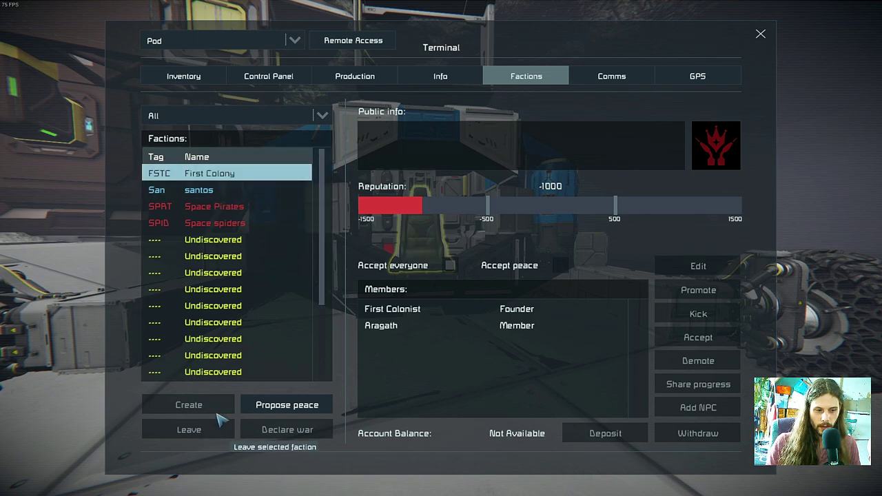
pyautogui.click(230, 193)
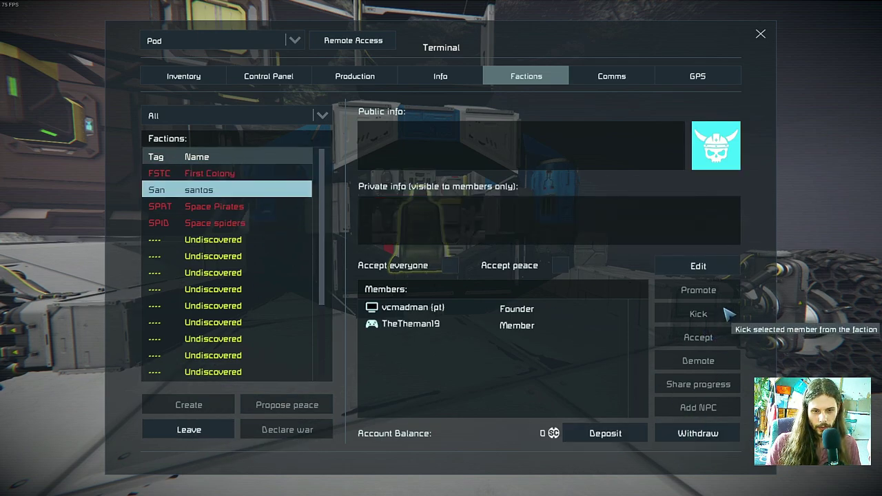